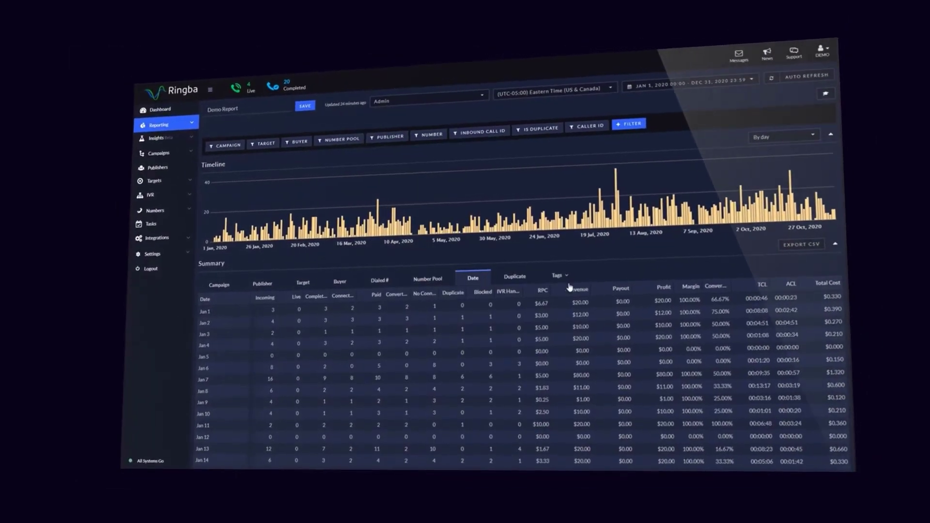
# Show the tag options in the Reporting summary before returning to the dashboard
pyautogui.click(566, 277)
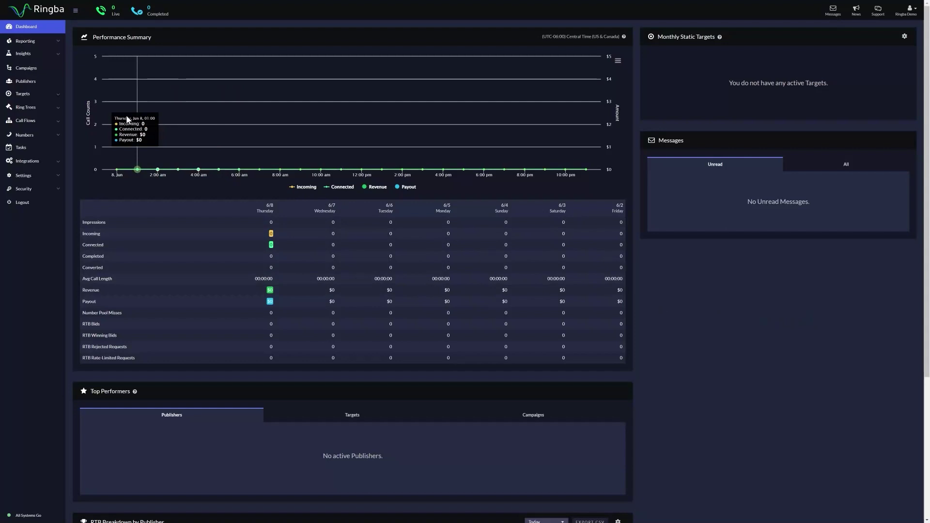
# Set the Demo Campaign's Ringba Demo Target route to convert on Call Successfully Connected
pyautogui.click(43, 69)
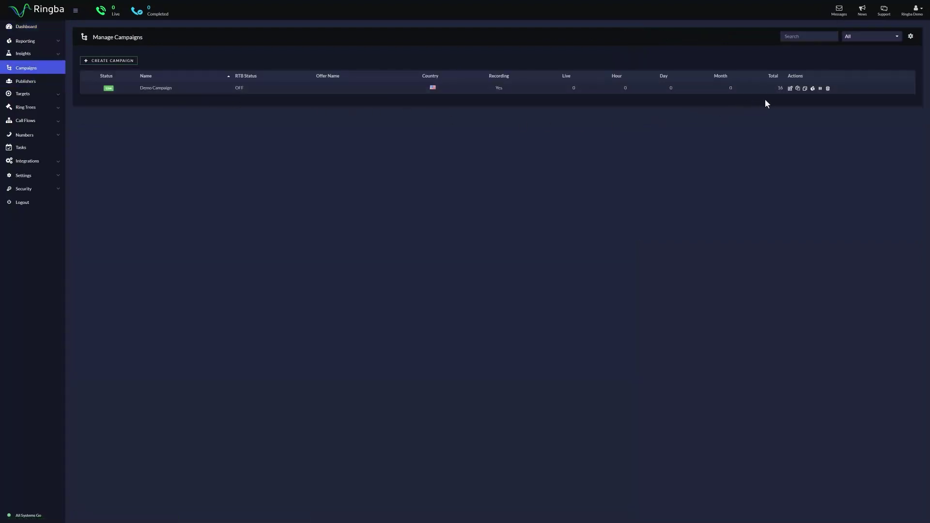
pyautogui.click(789, 89)
pyautogui.scroll(-15, 767, 271)
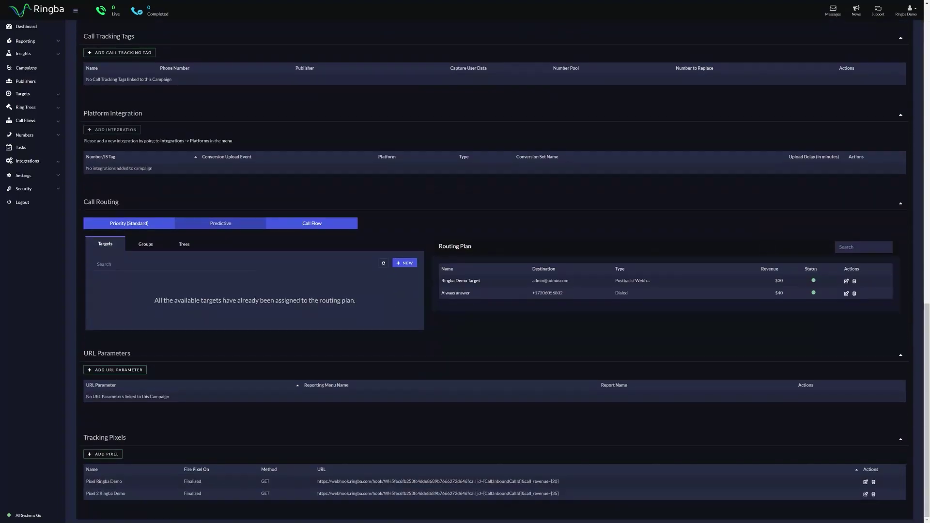
pyautogui.click(847, 282)
pyautogui.click(487, 72)
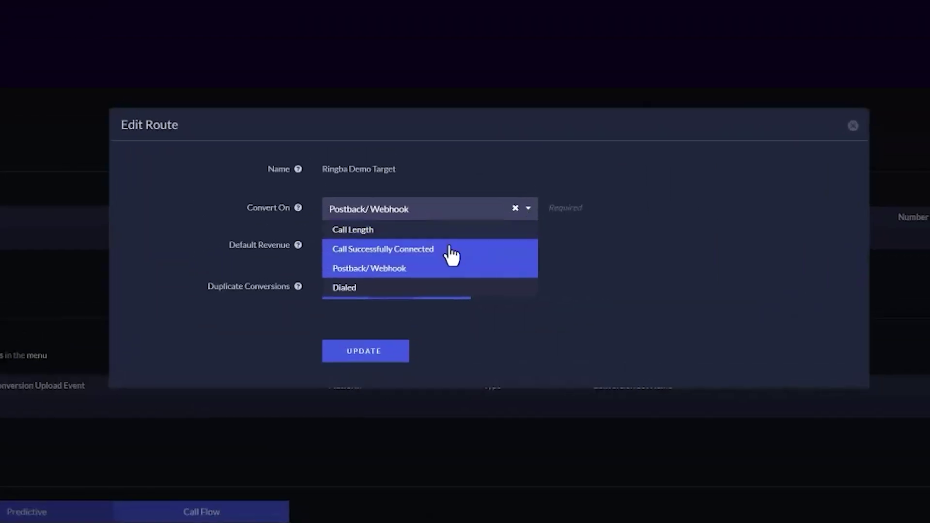
pyautogui.click(431, 85)
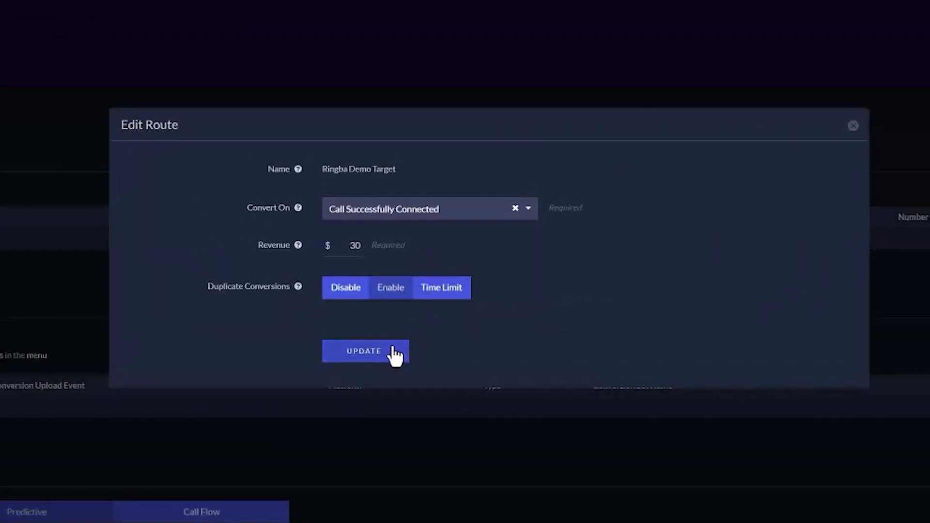
pyautogui.click(395, 353)
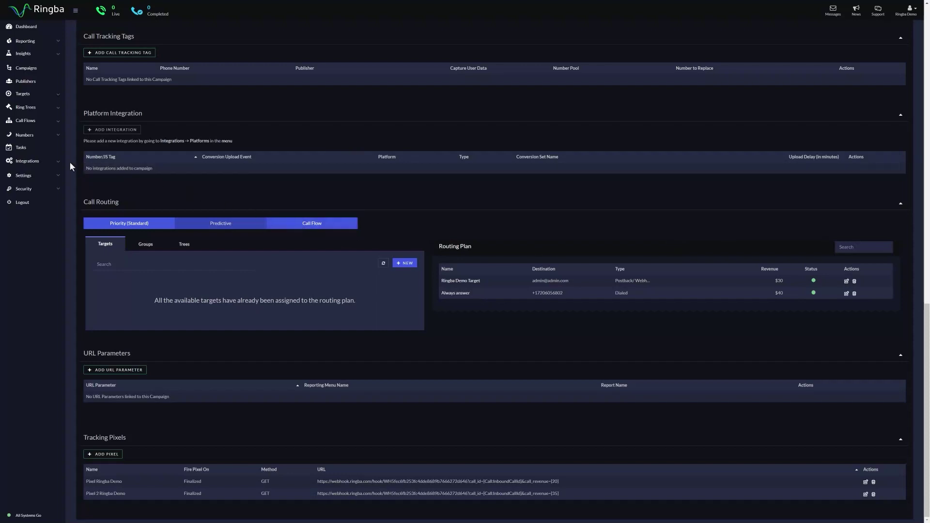
# Create webhook 'Ringba Webhook Demo' with call token call_id and revenue token call_revenue
pyautogui.click(53, 163)
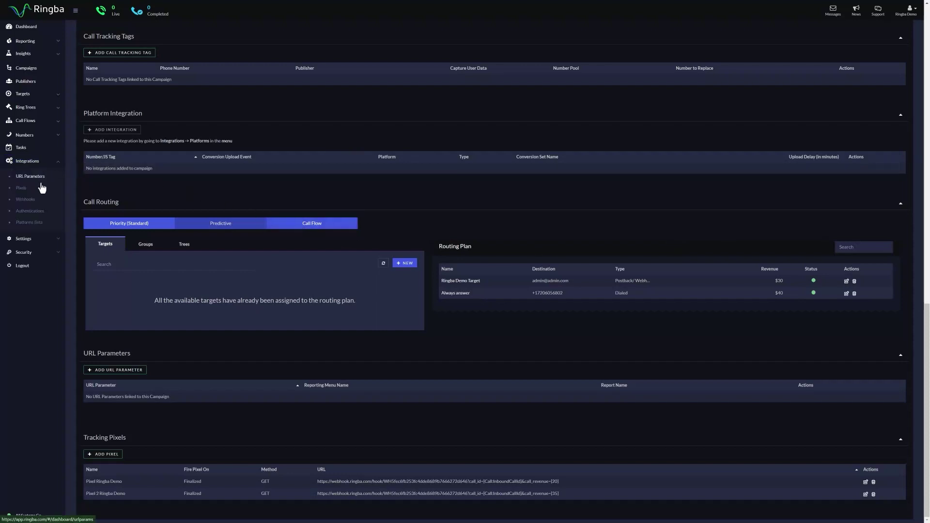
pyautogui.click(26, 199)
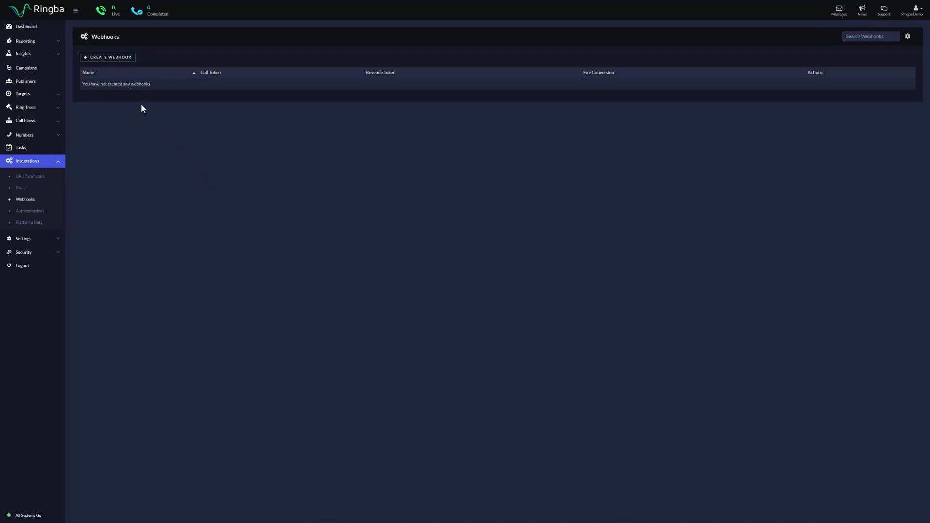
pyautogui.click(125, 59)
pyautogui.click(309, 95)
pyautogui.write('Rin')
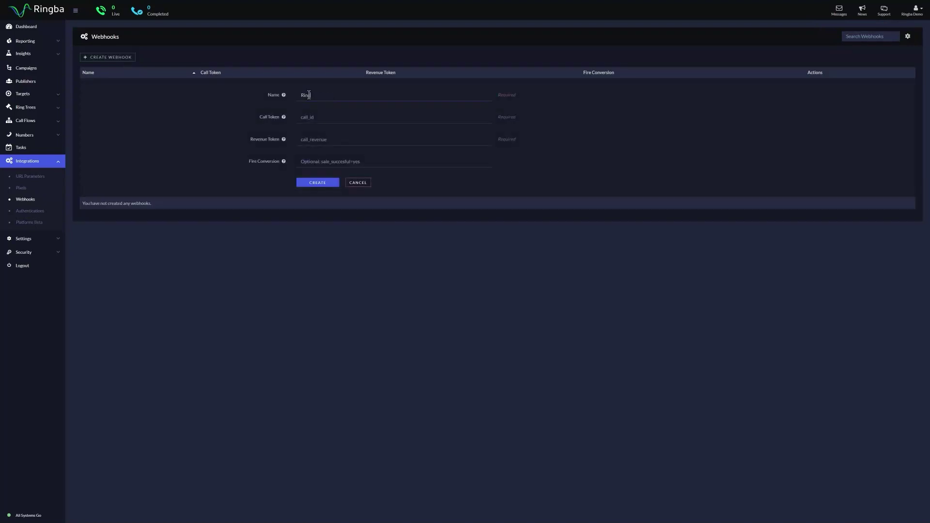
pyautogui.write('gba Webhook Demo')
pyautogui.click(321, 120)
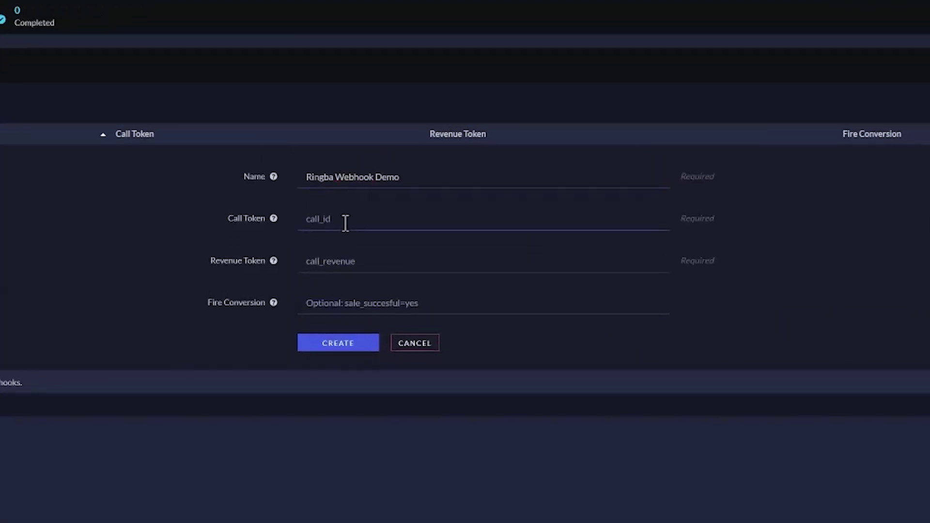
pyautogui.write('call_id')
pyautogui.click(335, 264)
pyautogui.write('call_revenue')
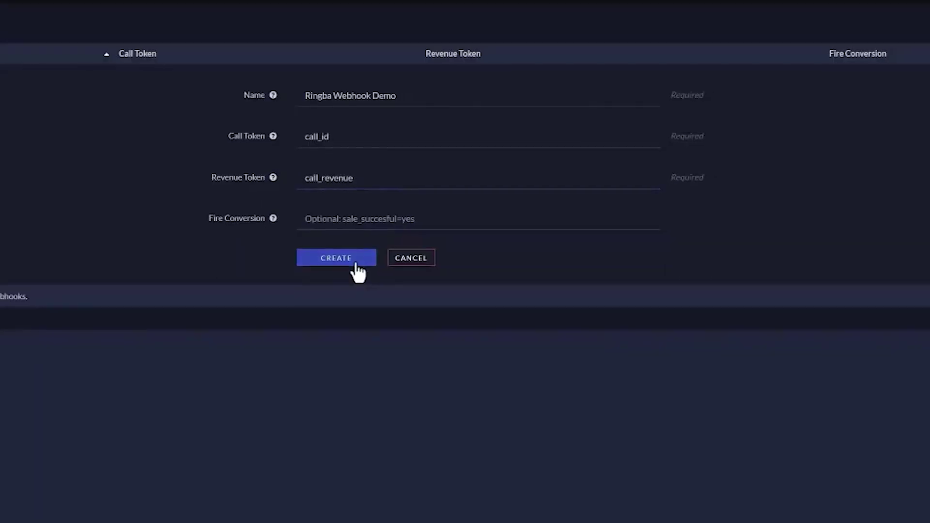
pyautogui.click(362, 344)
# Copy the new webhook's generated URL
pyautogui.moveTo(357, 96); pyautogui.dragTo(105, 95)
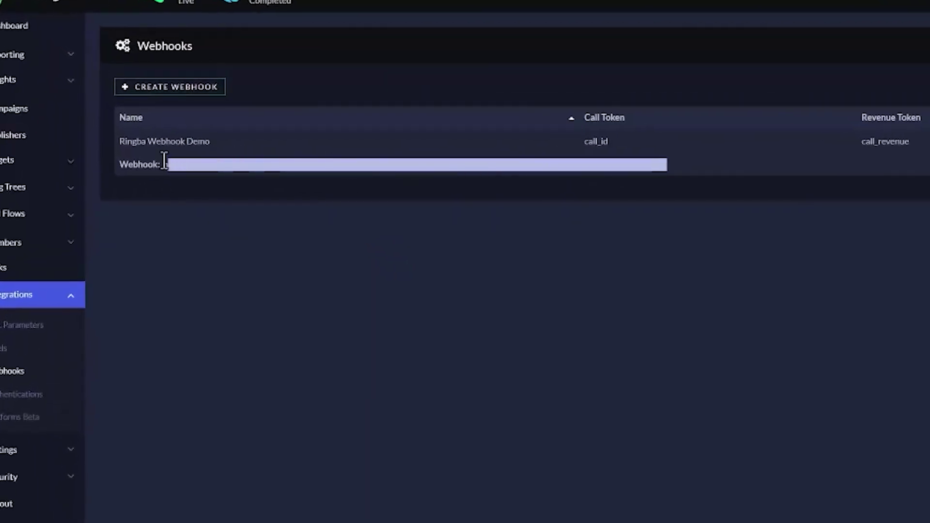
pyautogui.rightClick(194, 162)
pyautogui.click(221, 172)
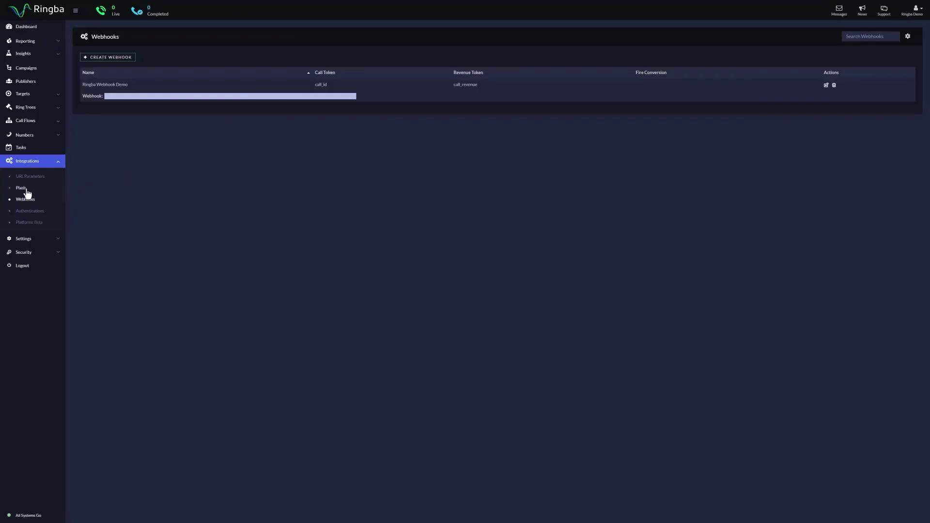
# Start a new pixel named 'Pixel Ringba Demo' that fires on Finalized
pyautogui.click(22, 188)
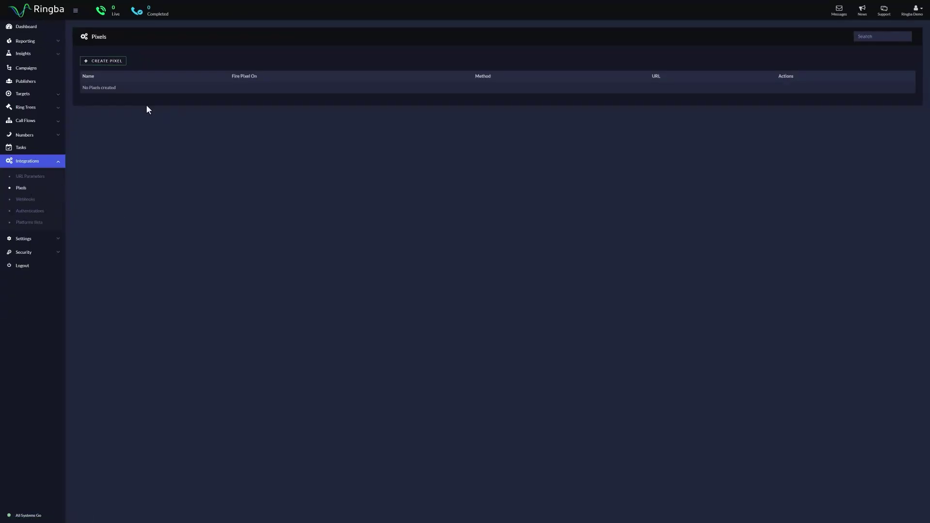
pyautogui.click(99, 61)
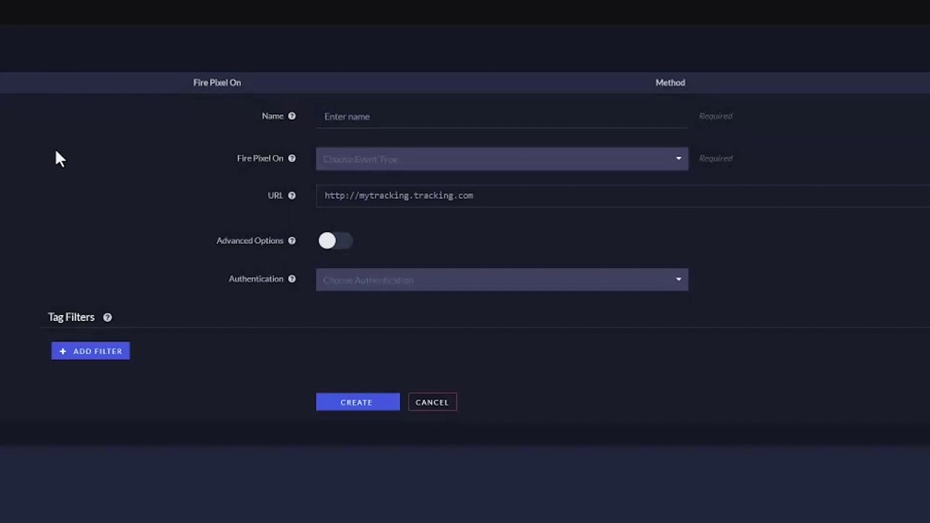
pyautogui.click(349, 118)
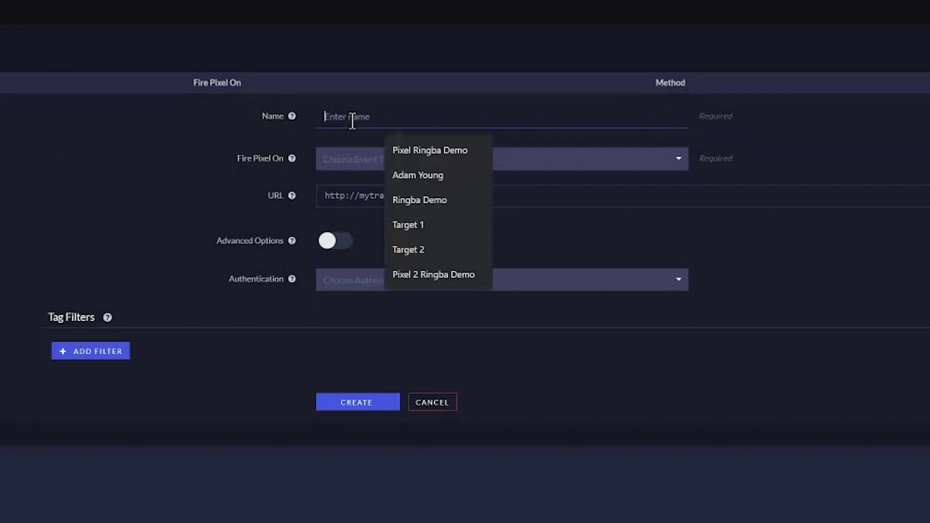
pyautogui.write('Pixel R')
pyautogui.press('BackSpace')
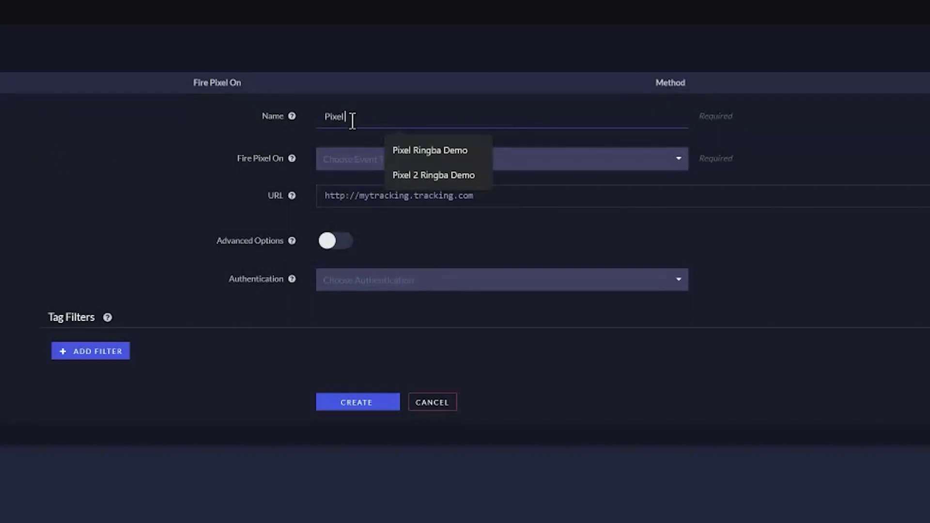
pyautogui.write('Ringba Demo')
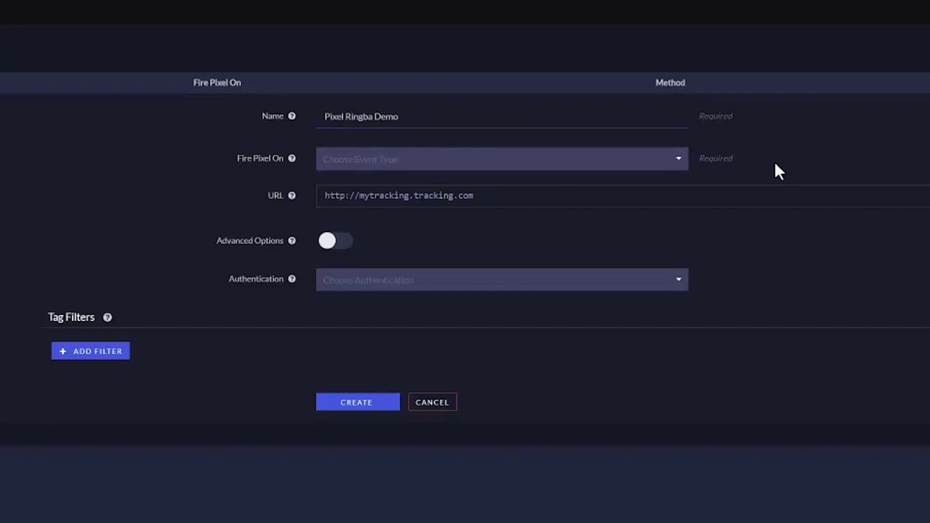
pyautogui.click(681, 164)
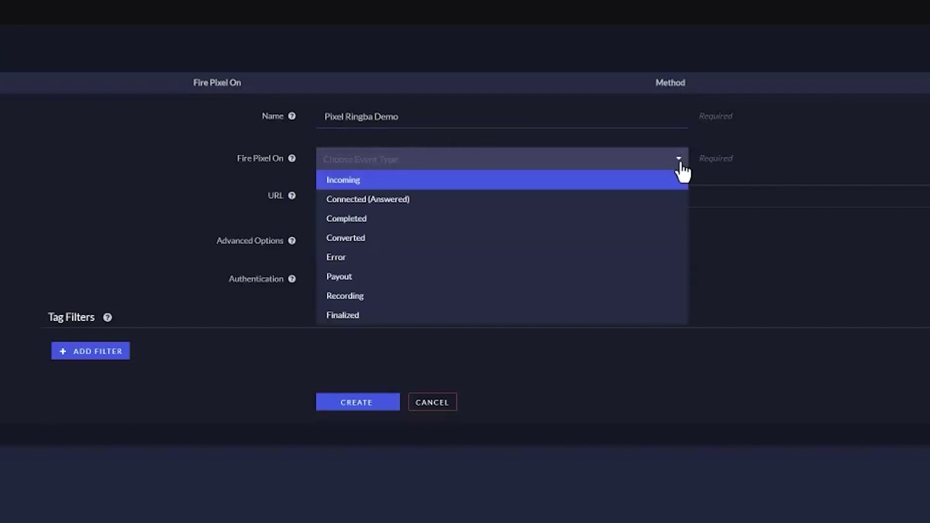
pyautogui.click(350, 315)
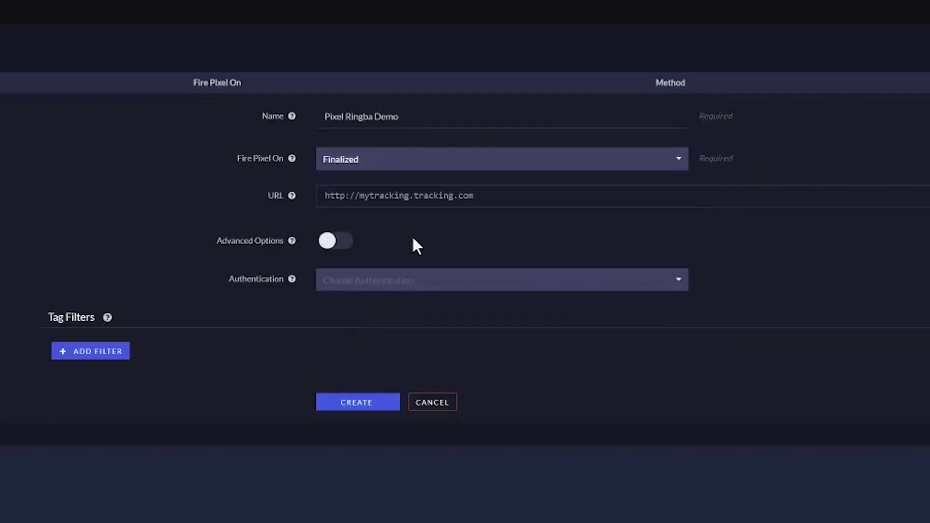
# Paste the webhook URL as the pixel URL and set call_id to the Inbound Call Id token
pyautogui.click(478, 199)
pyautogui.rightClick(478, 200)
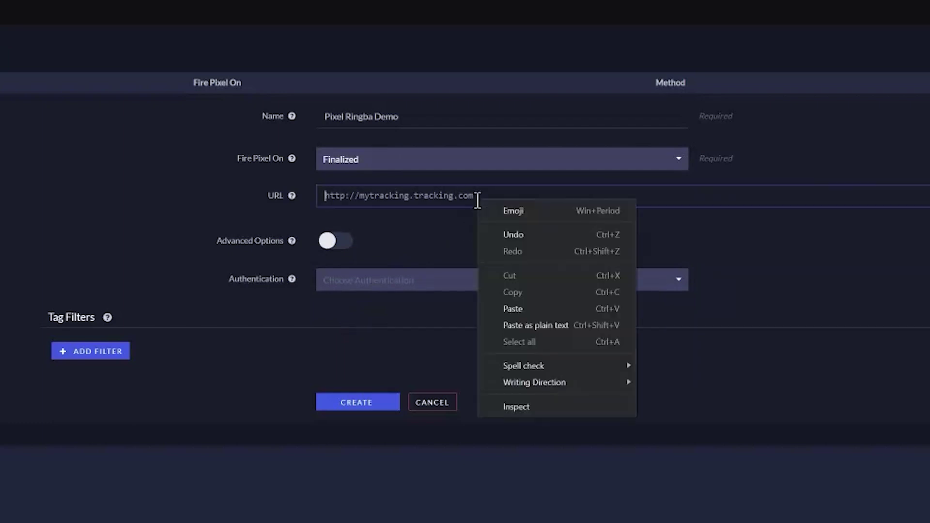
pyautogui.click(519, 308)
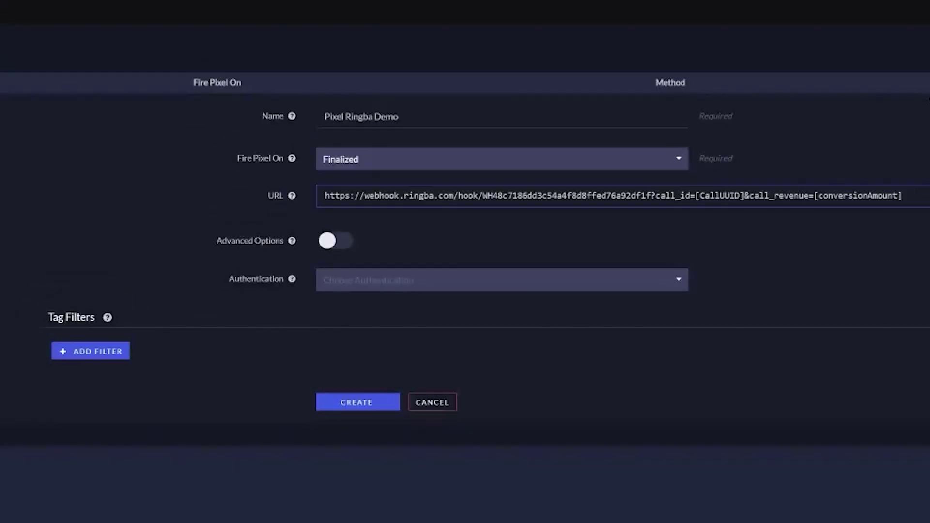
pyautogui.press('Delete')
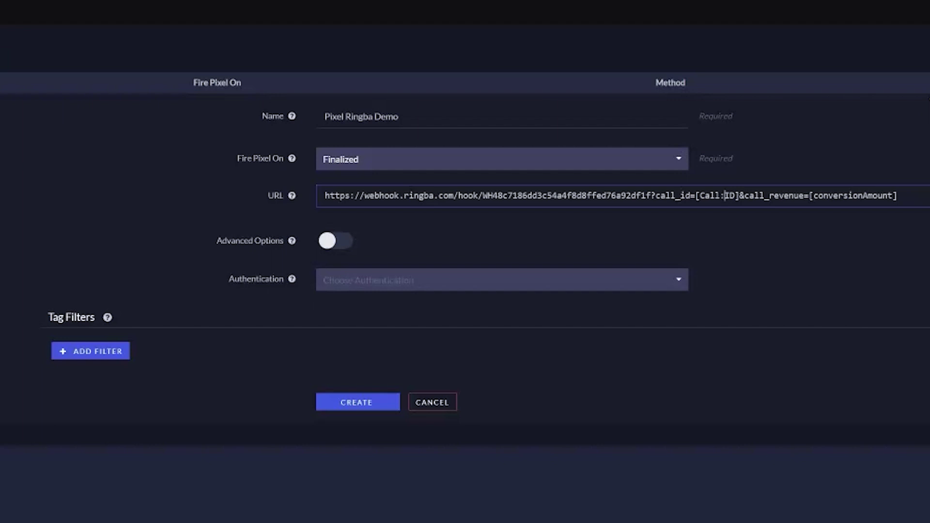
pyautogui.write('InboundCallId')
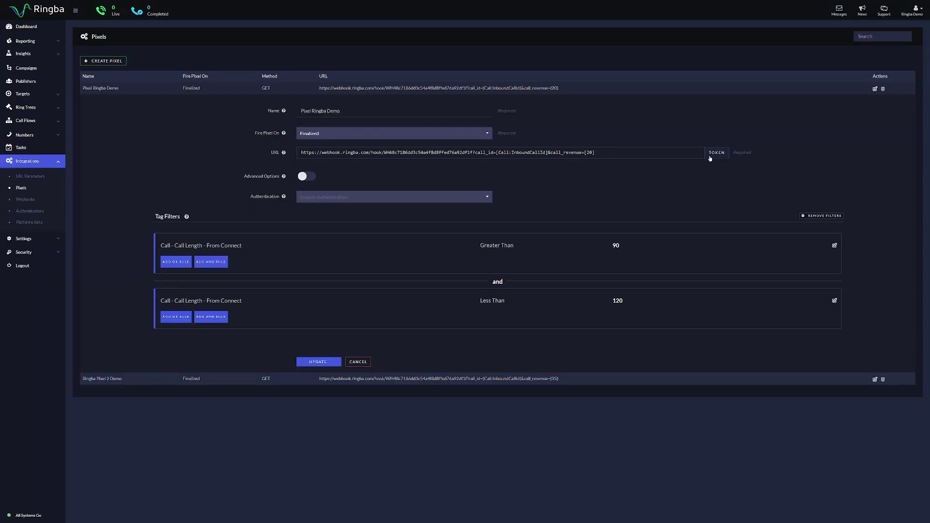
pyautogui.click(716, 153)
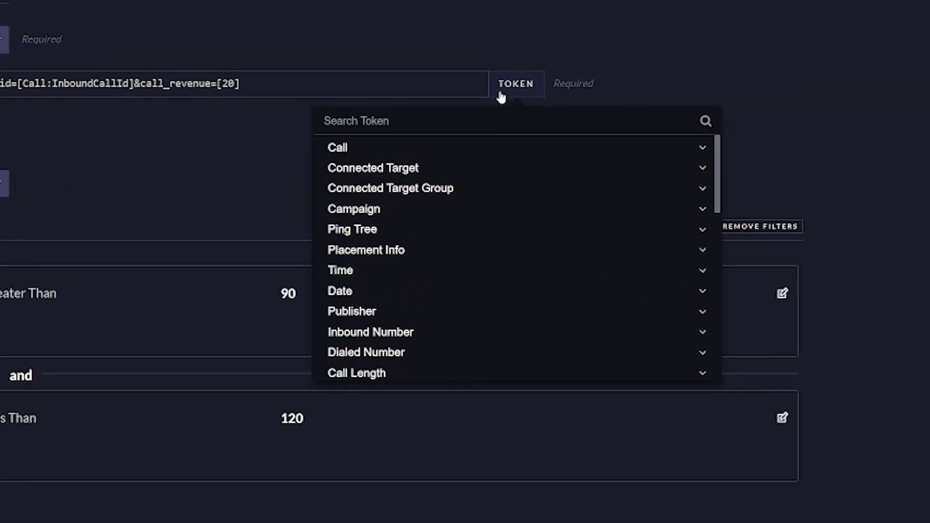
pyautogui.click(537, 148)
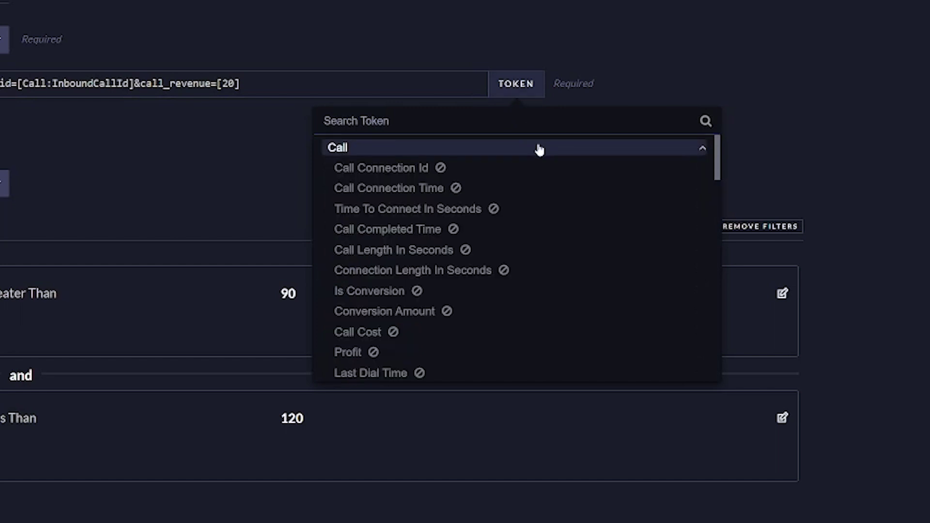
pyautogui.scroll(-2, 490, 209)
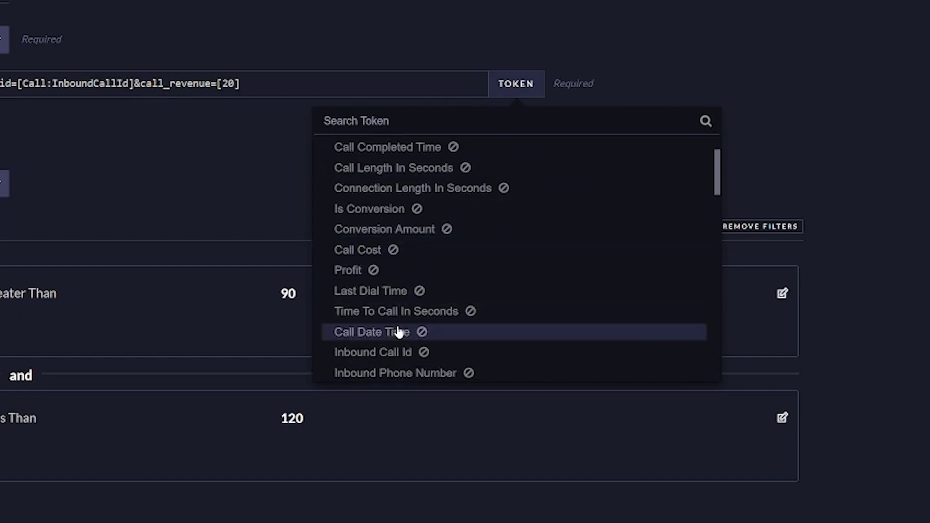
pyautogui.click(406, 353)
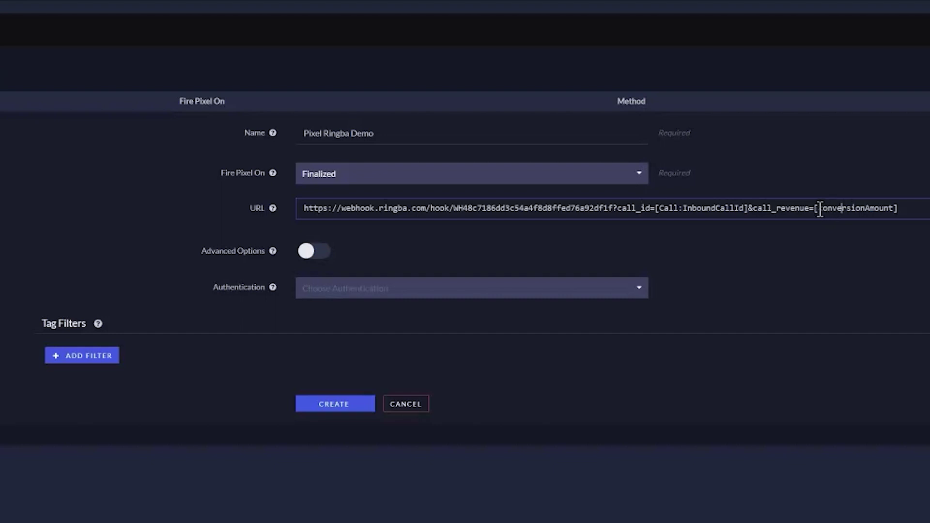
# Replace the conversionAmount placeholder in the URL with 20
pyautogui.moveTo(818, 208); pyautogui.dragTo(895, 207)
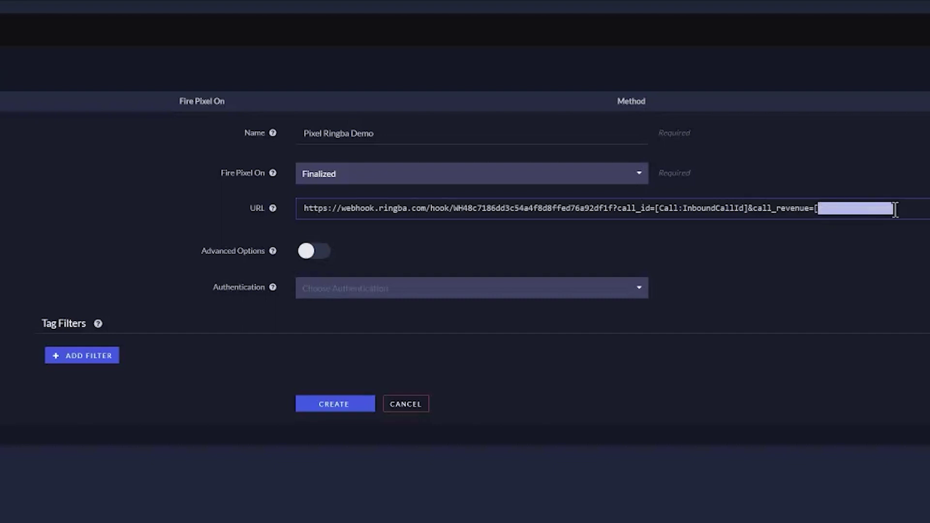
pyautogui.press('BackSpace')
pyautogui.write('20')
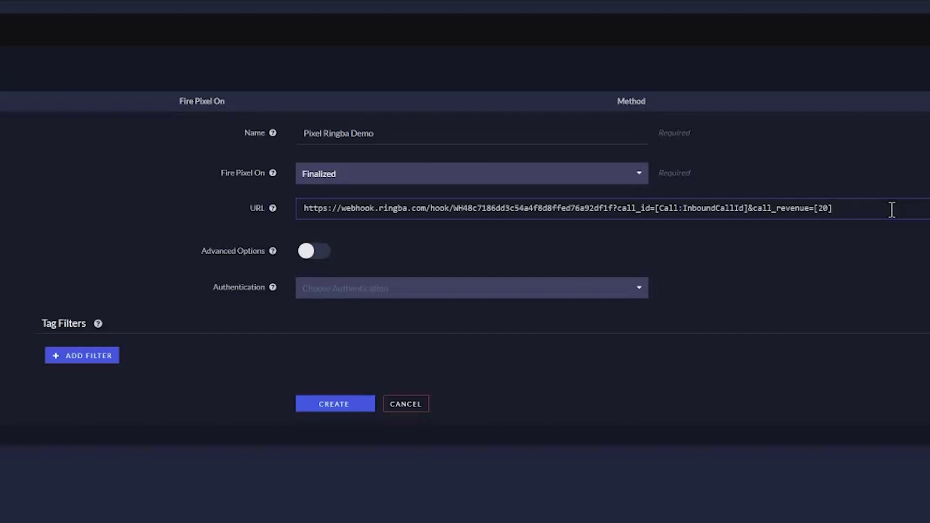
# Add a tag filter: Call Length From Connect Greater Than 90
pyautogui.click(81, 356)
pyautogui.scroll(-1, 155, 345)
pyautogui.click(158, 343)
pyautogui.scroll(-4, 158, 342)
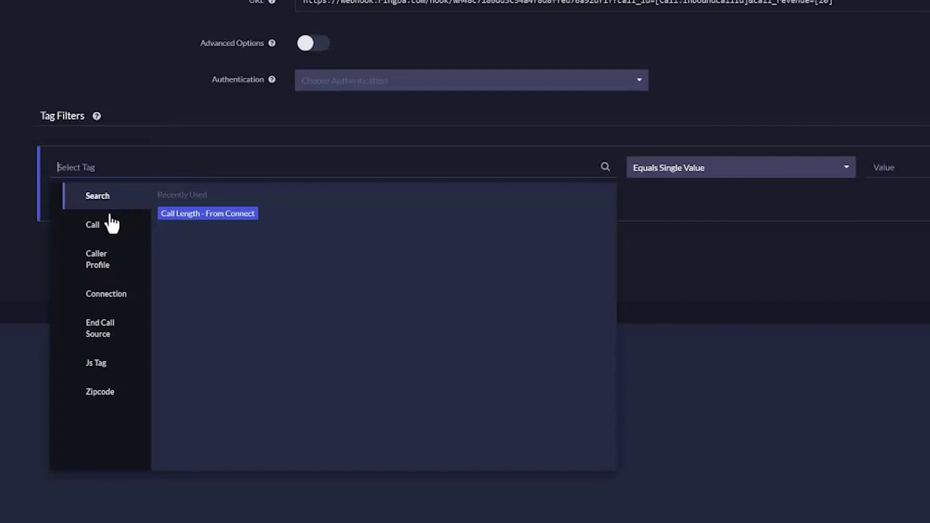
pyautogui.click(93, 224)
pyautogui.click(206, 219)
pyautogui.click(225, 234)
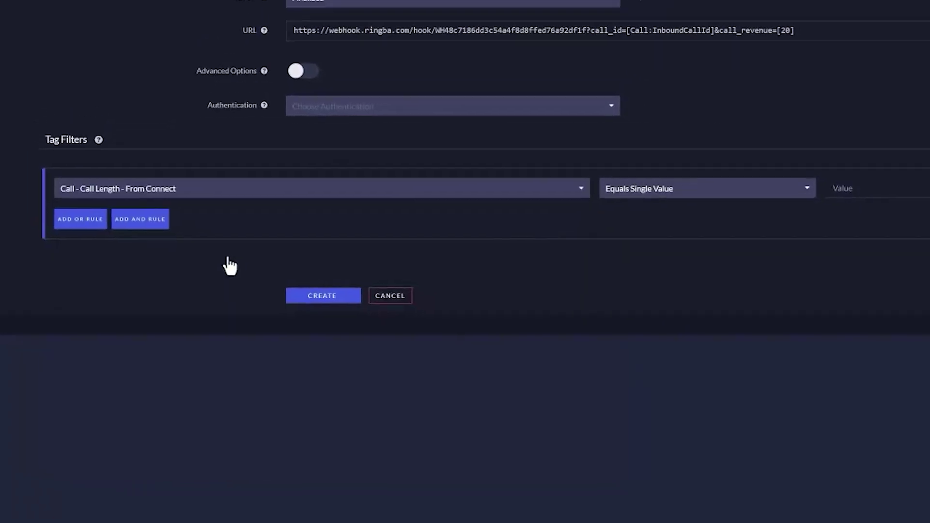
pyautogui.click(688, 194)
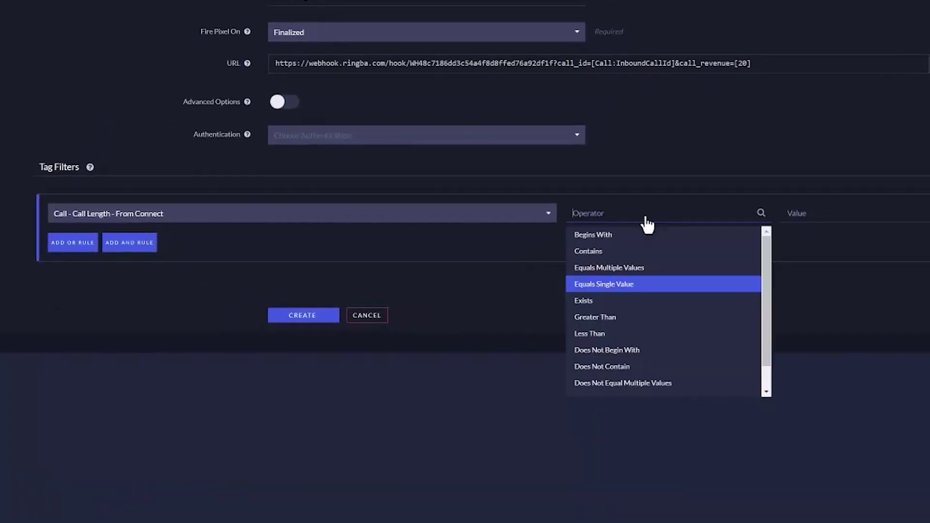
pyautogui.click(611, 317)
pyautogui.write('90')
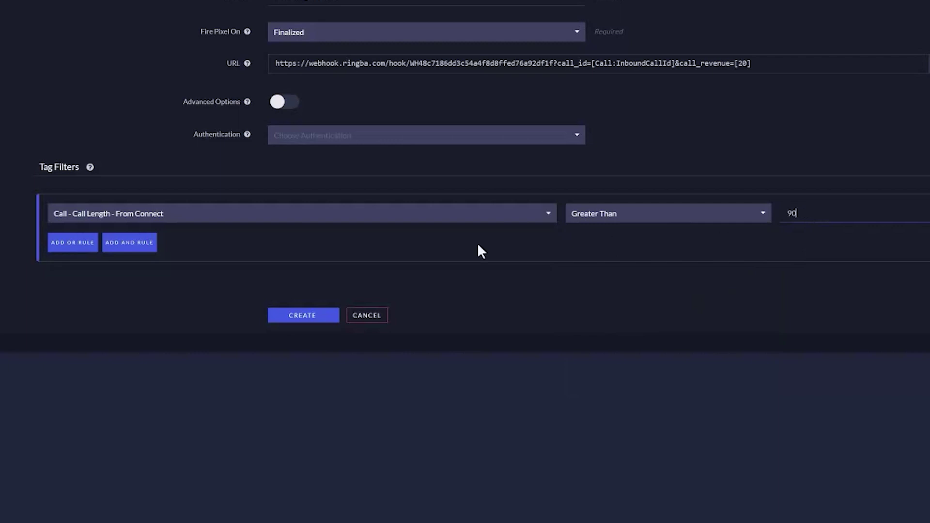
# Add an AND rule, Call Length From Connect Less Than 120, and save the pixel
pyautogui.click(145, 247)
pyautogui.click(162, 305)
pyautogui.scroll(-2, 146, 310)
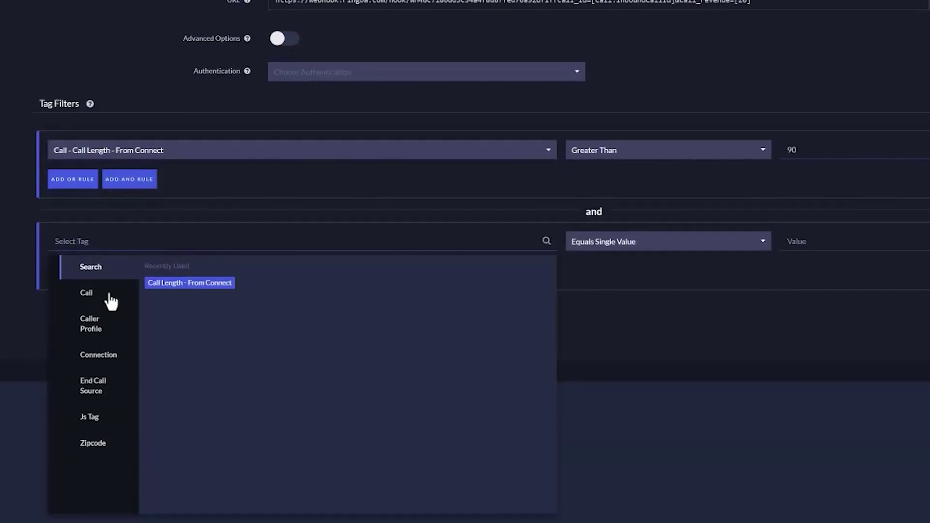
pyautogui.click(125, 272)
pyautogui.click(191, 265)
pyautogui.click(207, 272)
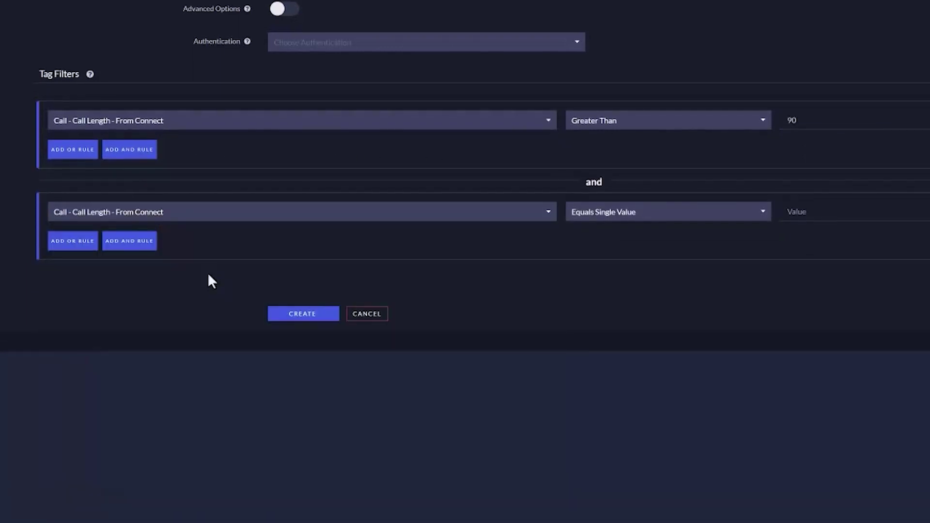
pyautogui.click(684, 220)
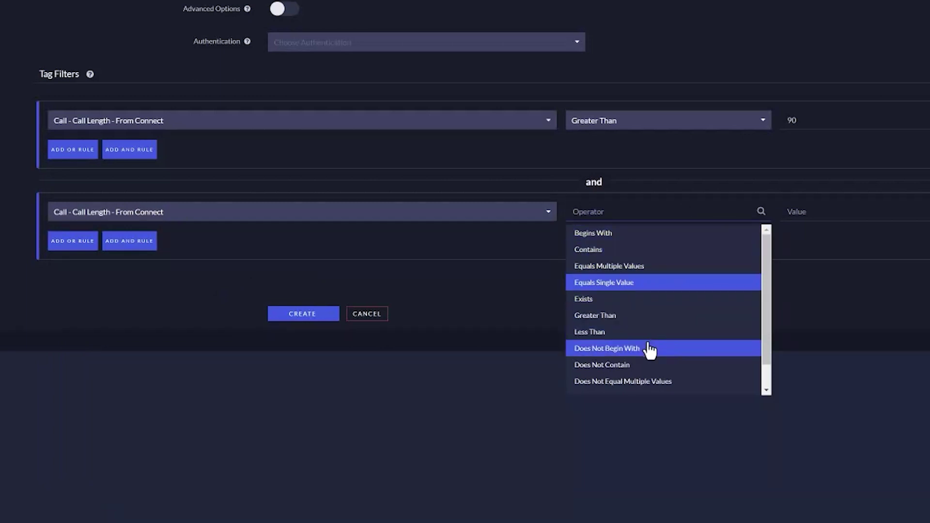
pyautogui.scroll(-1, 647, 325)
pyautogui.click(639, 306)
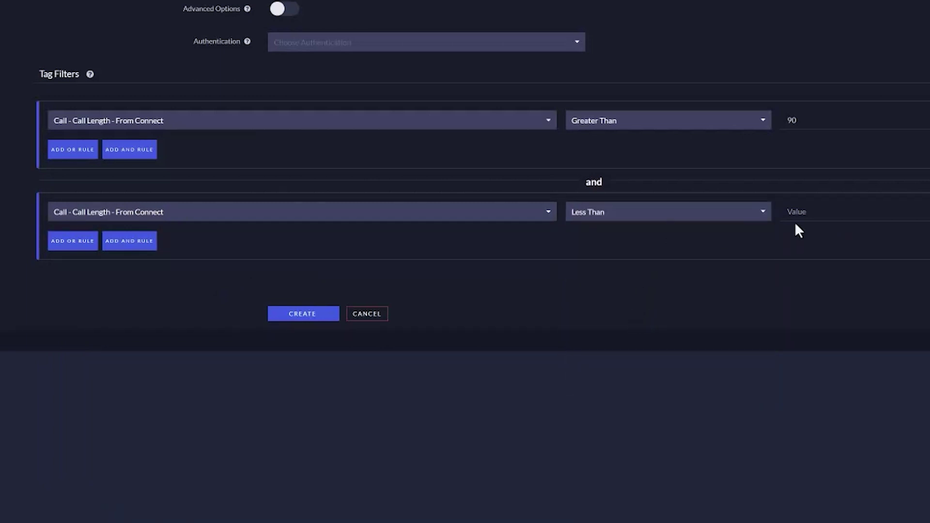
pyautogui.click(829, 209)
pyautogui.write('120')
pyautogui.click(320, 315)
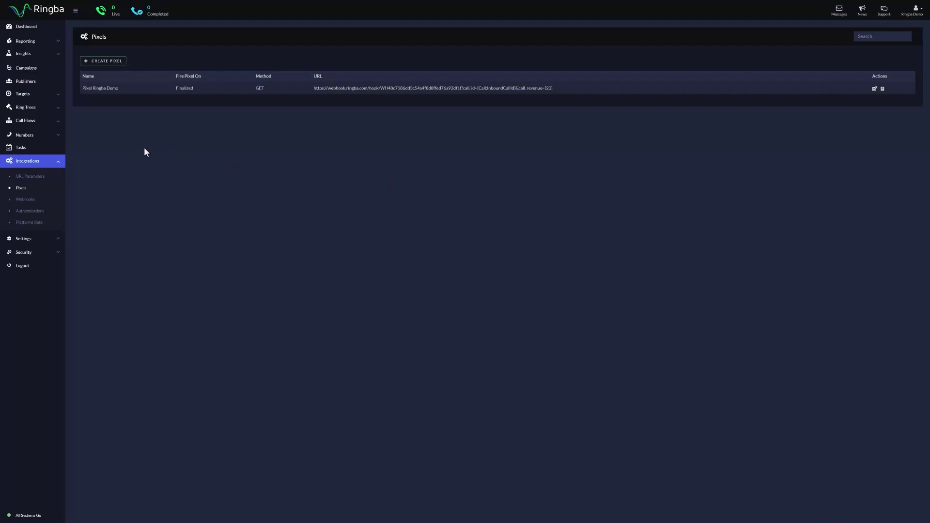
# Start pixel 'Ringba Pixel 2 Demo' firing on Finalized, paste the webhook URL, and set call_revenue to 35
pyautogui.click(104, 61)
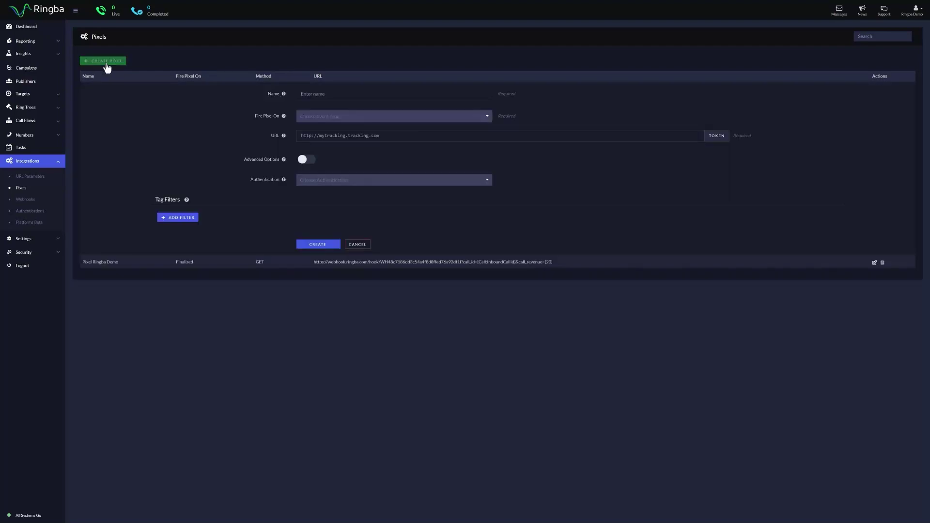
pyautogui.click(302, 93)
pyautogui.write('Ringba P')
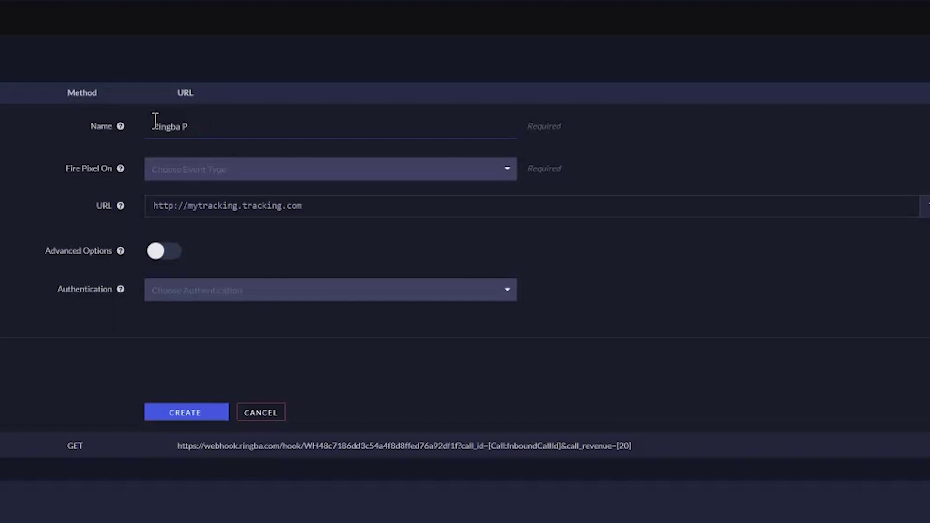
pyautogui.write('ixelixel2 2 Demo')
pyautogui.click(216, 170)
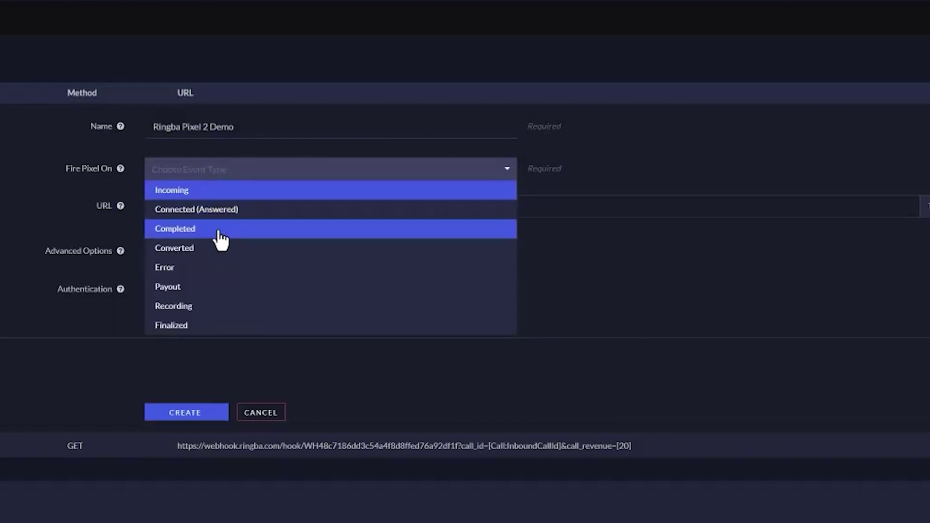
pyautogui.click(223, 325)
pyautogui.click(255, 206)
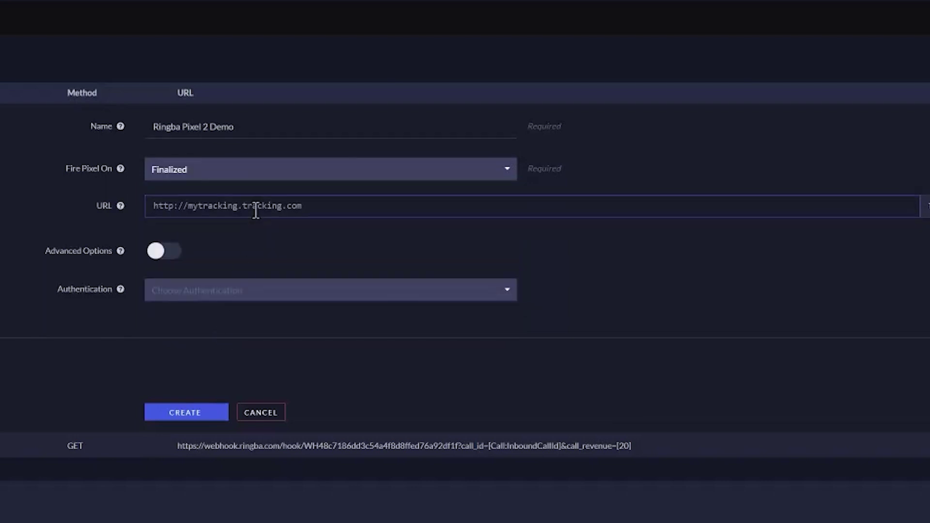
pyautogui.moveTo(727, 206); pyautogui.dragTo(652, 206)
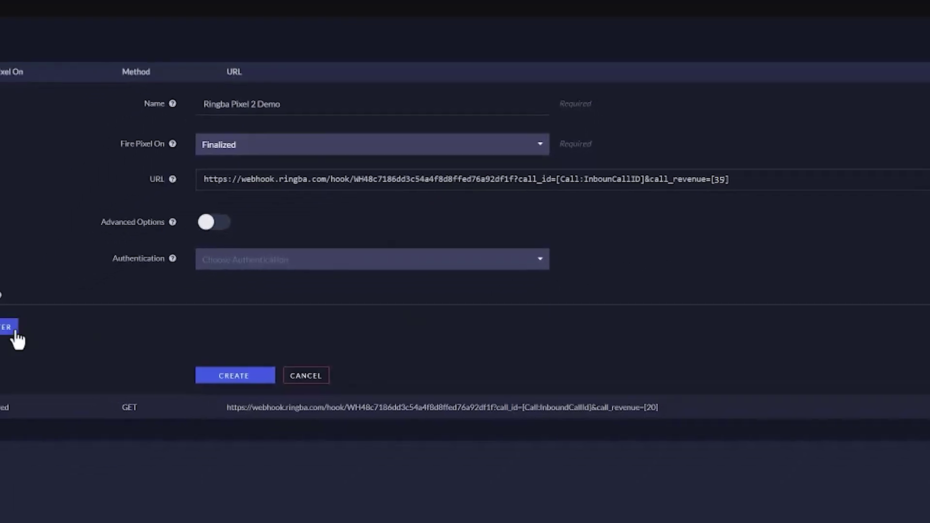
# Filter Ringba Pixel 2 Demo to Call Length From Connect Greater Than 120 and create it
pyautogui.click(14, 333)
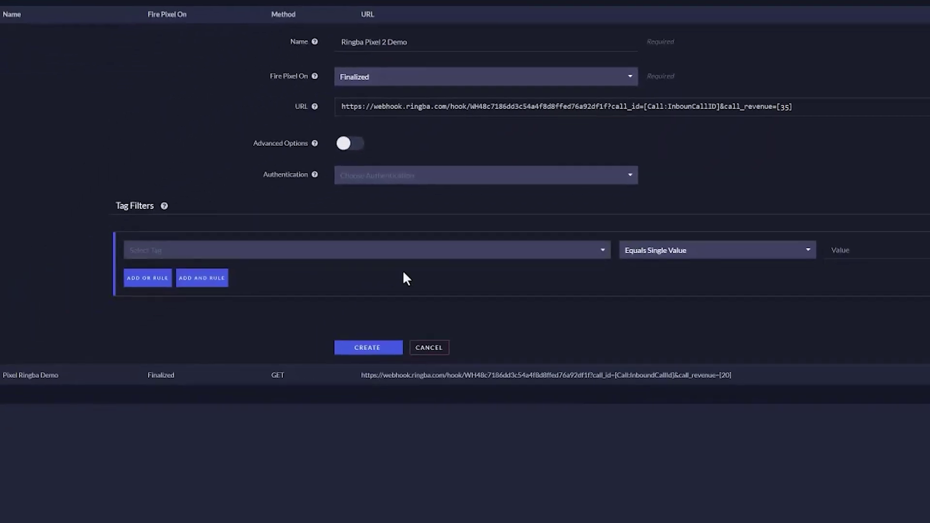
pyautogui.click(354, 257)
pyautogui.click(187, 300)
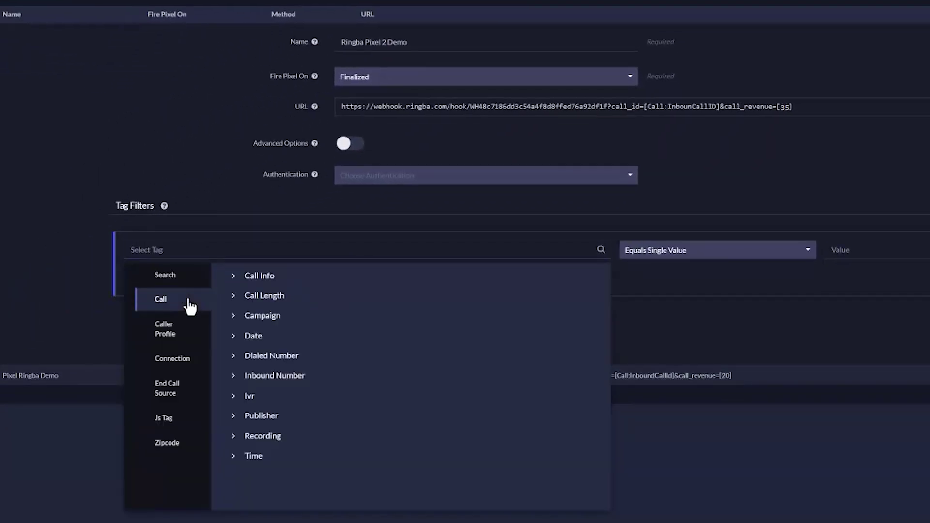
pyautogui.click(256, 299)
pyautogui.click(289, 309)
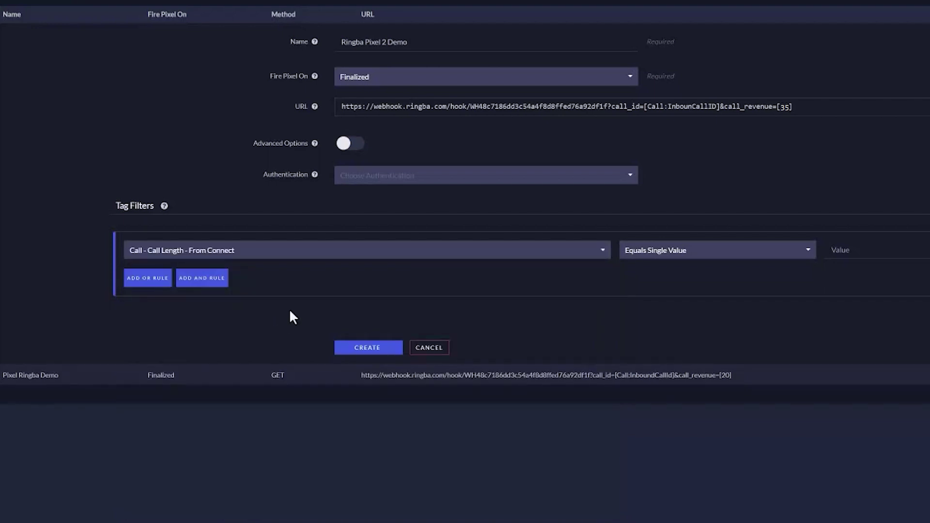
pyautogui.click(652, 258)
pyautogui.click(649, 349)
pyautogui.click(853, 249)
pyautogui.write('120')
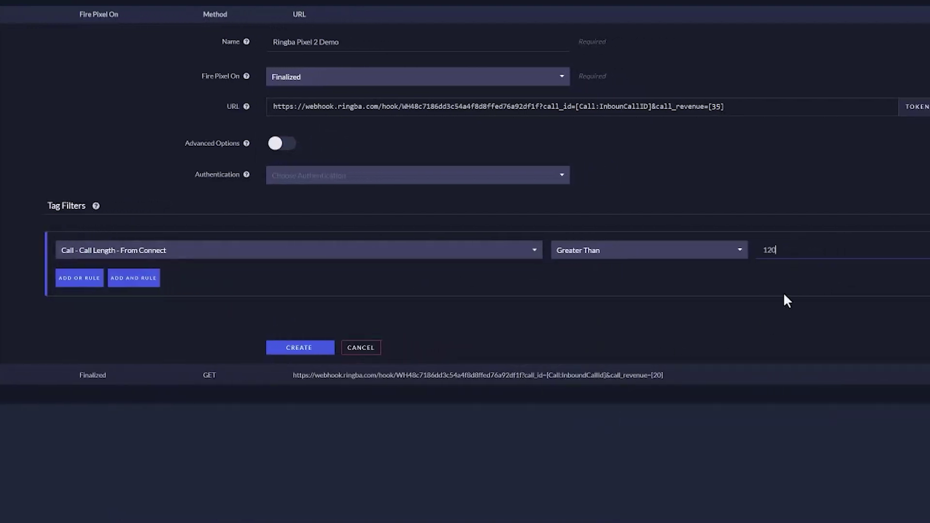
pyautogui.click(300, 348)
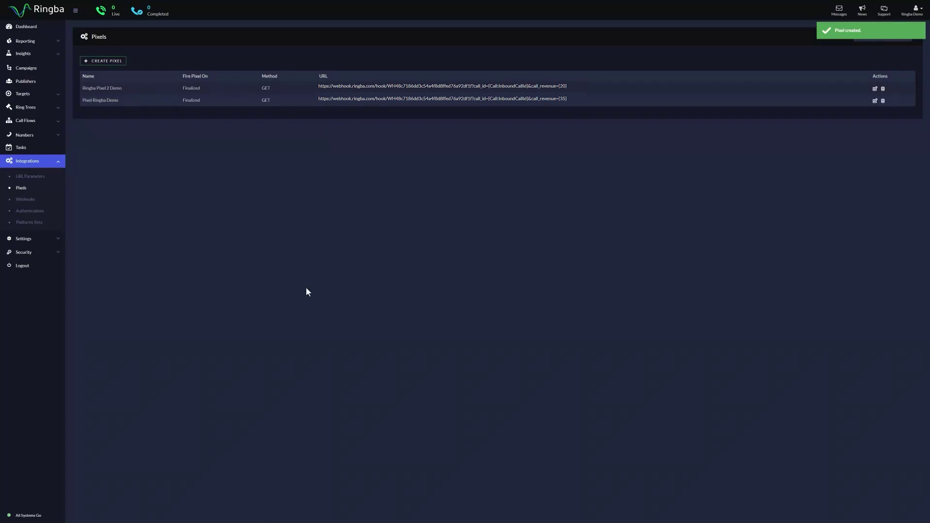
# Attach existing pixel Ringba Pixel 2 Demo to the Demo Campaign's Tracking Pixels
pyautogui.click(32, 73)
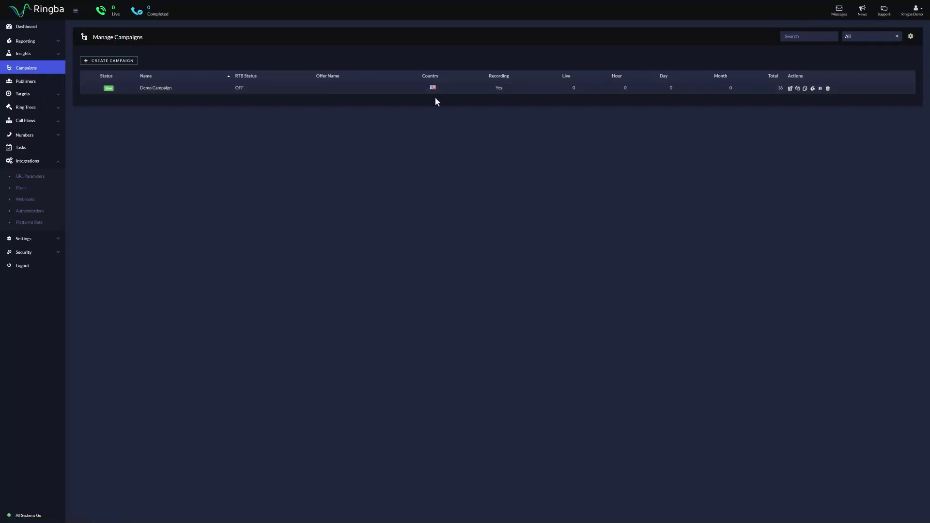
pyautogui.click(791, 90)
pyautogui.scroll(-12, 597, 208)
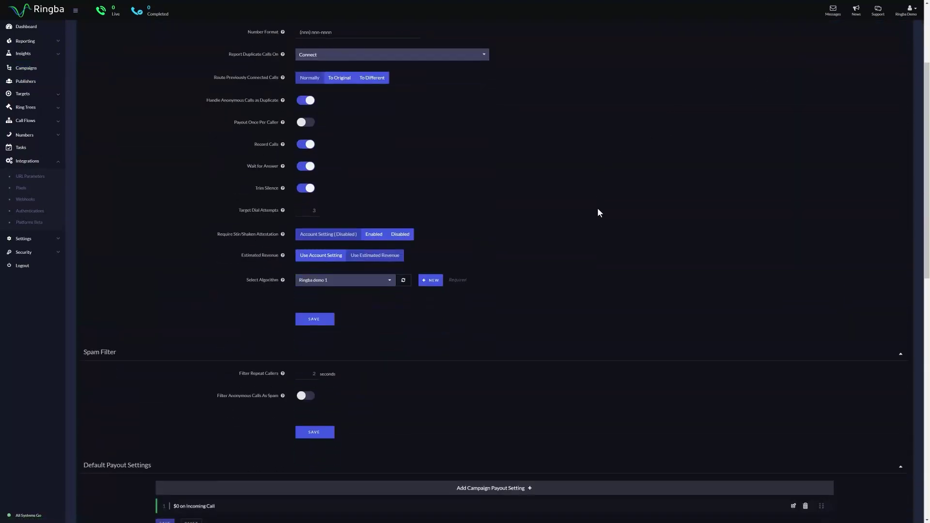
pyautogui.scroll(-3, 597, 211)
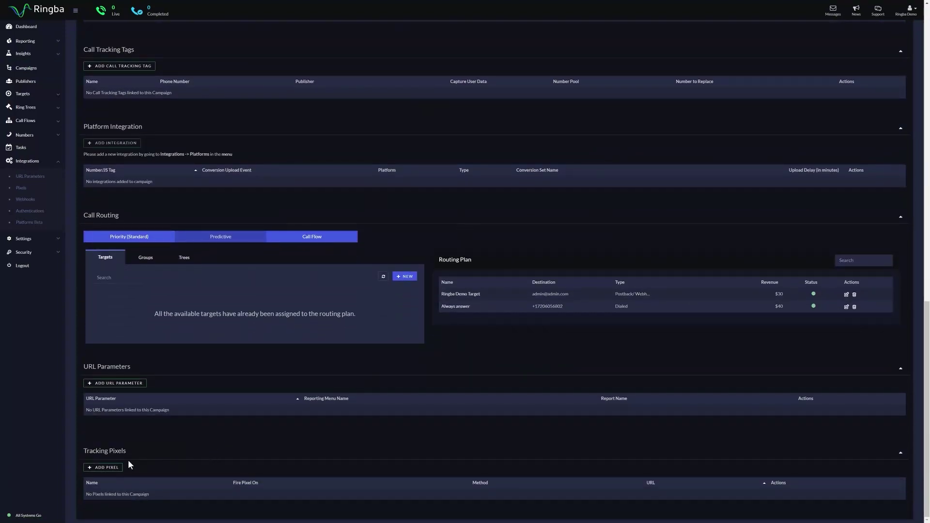
pyautogui.click(109, 472)
pyautogui.scroll(-2, 145, 455)
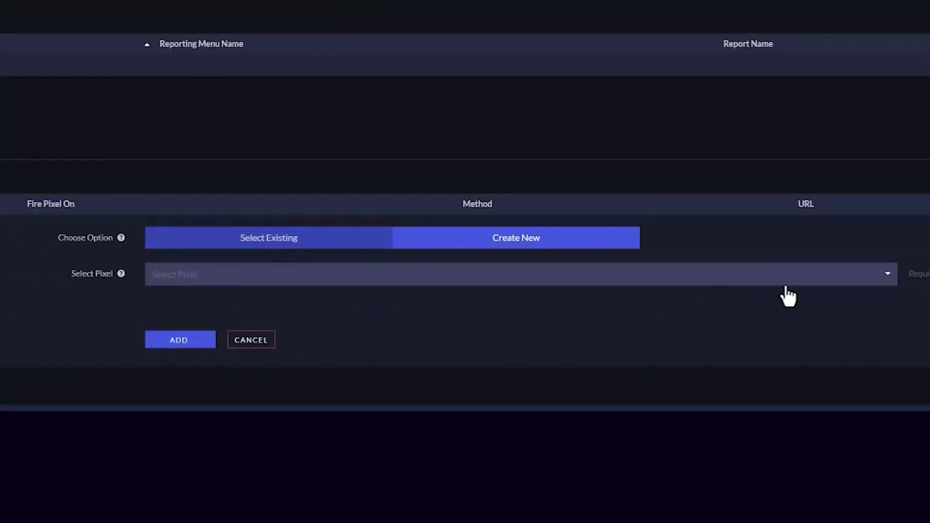
pyautogui.click(877, 281)
pyautogui.click(638, 316)
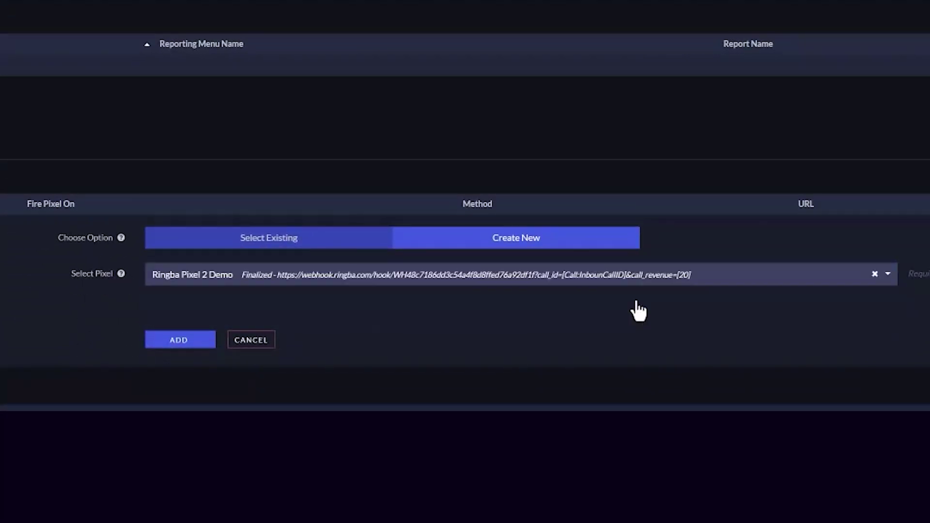
pyautogui.click(173, 341)
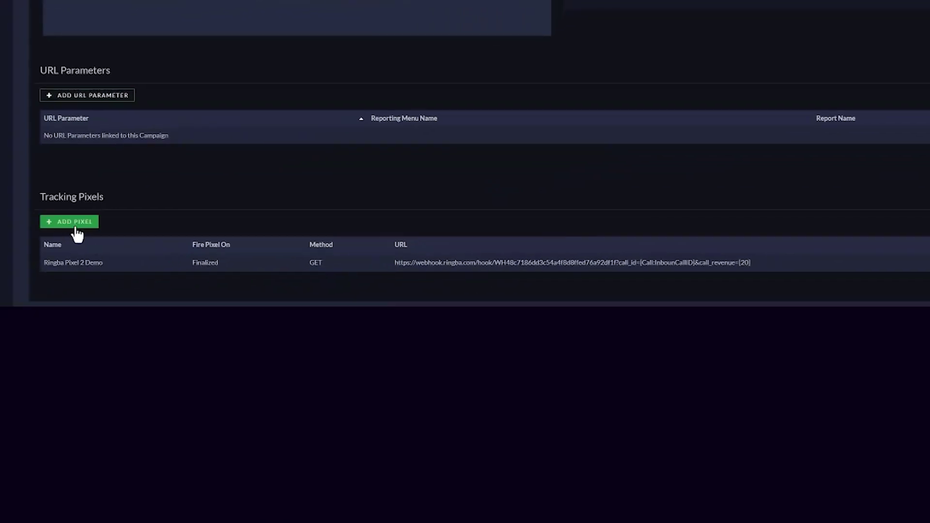
# Begin adding another existing tracking pixel to the Demo Campaign
pyautogui.click(76, 223)
pyautogui.scroll(-3, 437, 204)
pyautogui.click(484, 183)
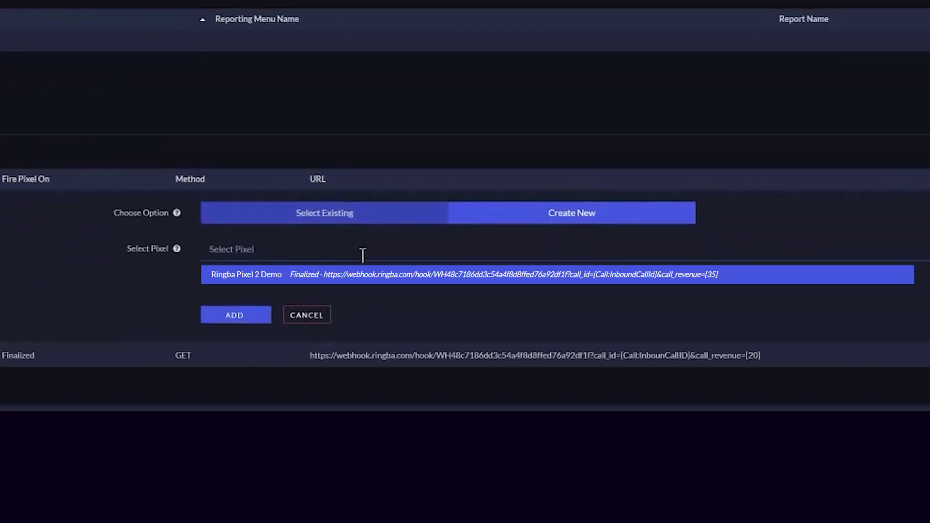
# Attach the remaining Finalized pixel, Pixel Ringba Demo, to the Demo Campaign
pyautogui.click(219, 317)
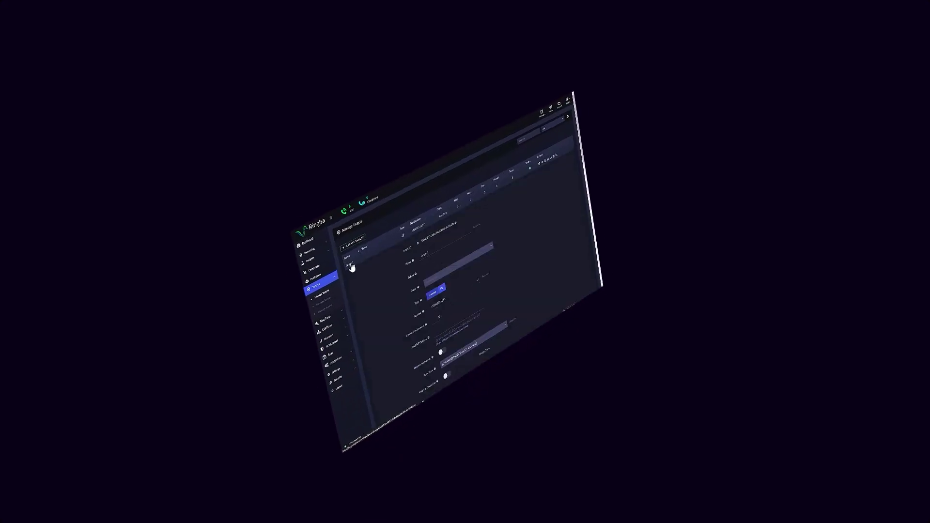
pyautogui.click(507, 293)
pyautogui.scroll(-5, 514, 301)
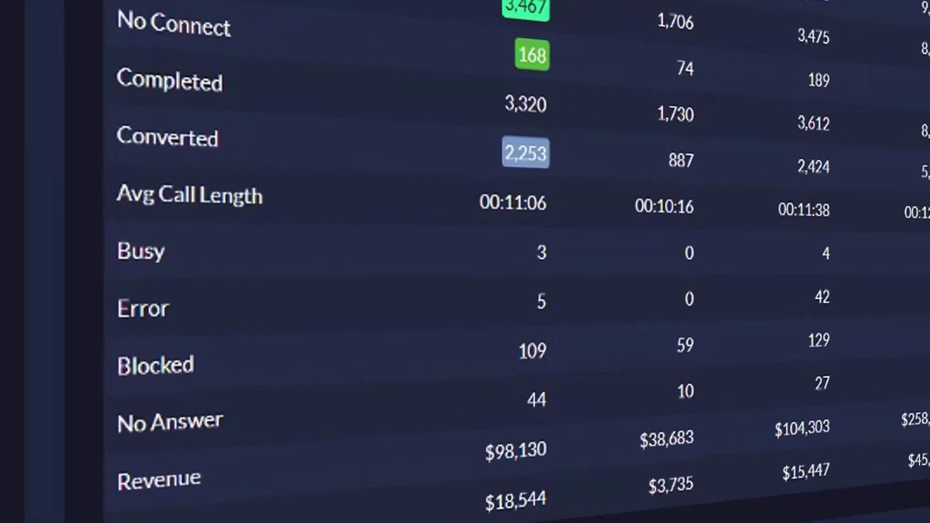